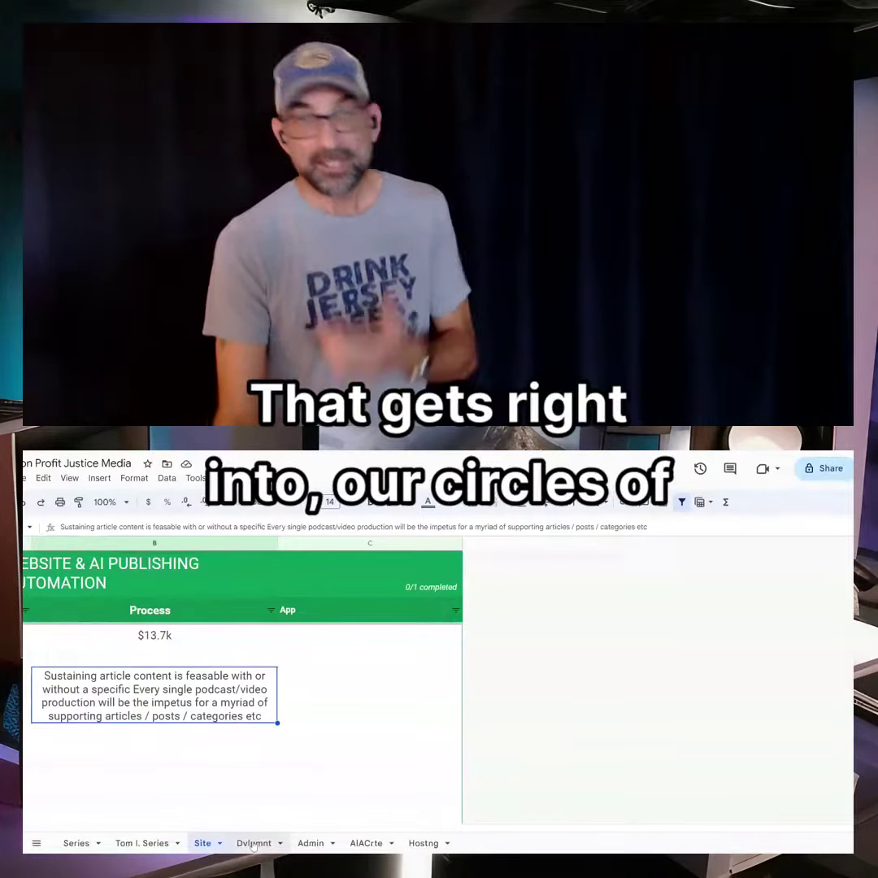
Switch to the Dvlpmnt sheet to view stakeholder types and grant resource links
{"action": "left_click", "coordinate": [254, 844]}
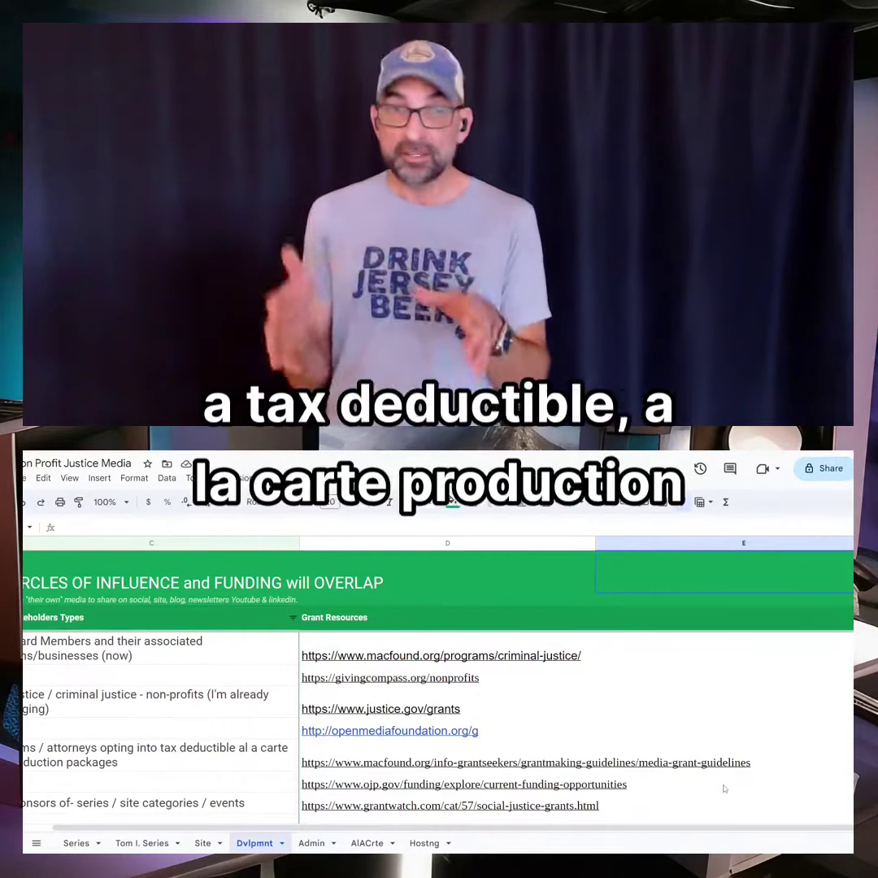
{"action": "scroll", "coordinate": [724, 788], "scroll_direction": "down", "scroll_amount": 3}
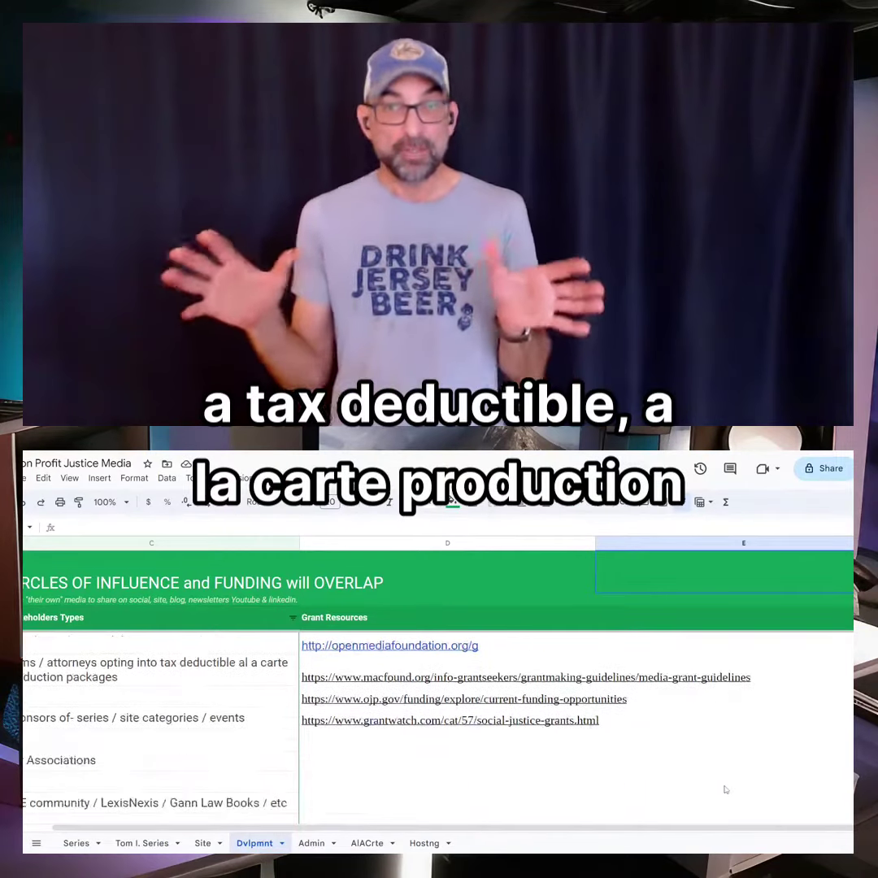